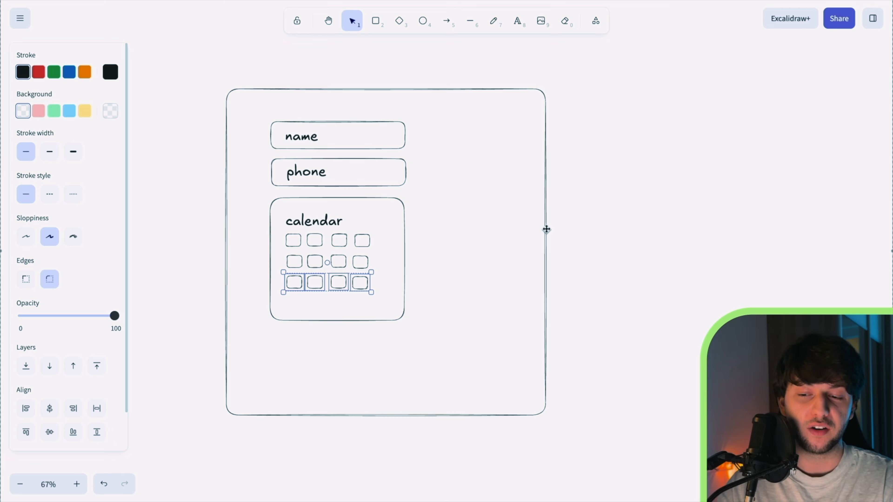
# Draw a Book button rectangle below the calendar in the wireframe
pyautogui.click(631, 200)
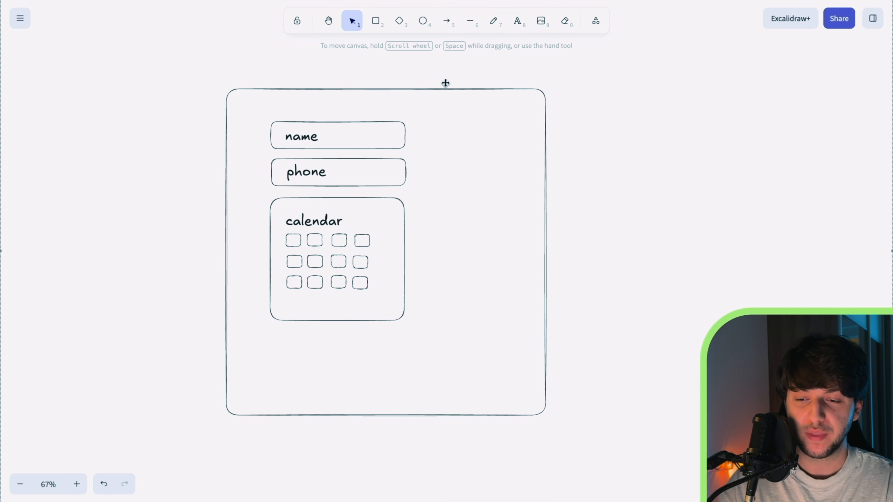
pyautogui.click(375, 21)
pyautogui.moveTo(273, 337); pyautogui.dragTo(372, 367)
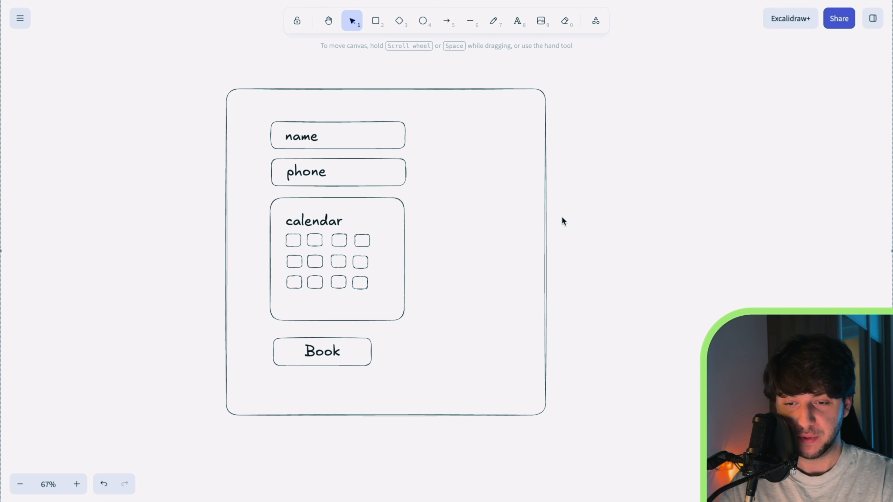
pyautogui.scroll(-3, 562, 221)
pyautogui.hscroll(2, 562, 221)
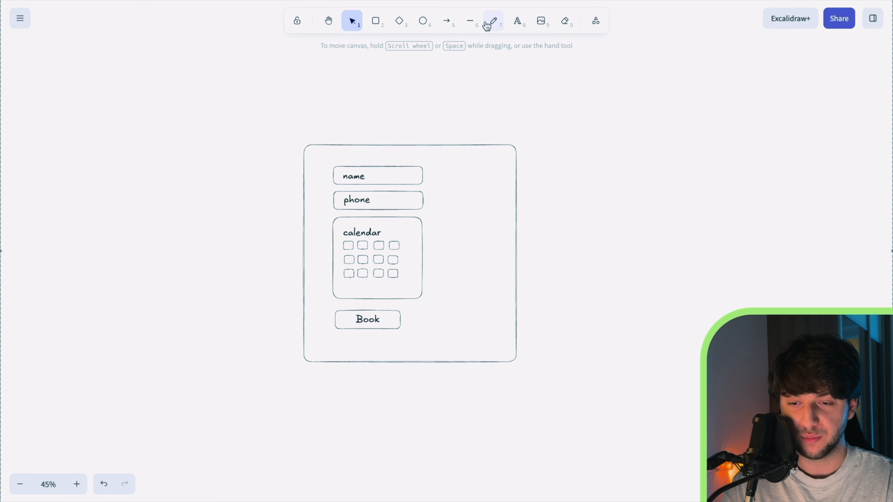
# Add an arrow leading into the form frame with a 'User' text label on its left
pyautogui.click(446, 20)
pyautogui.moveTo(220, 238); pyautogui.dragTo(277, 238)
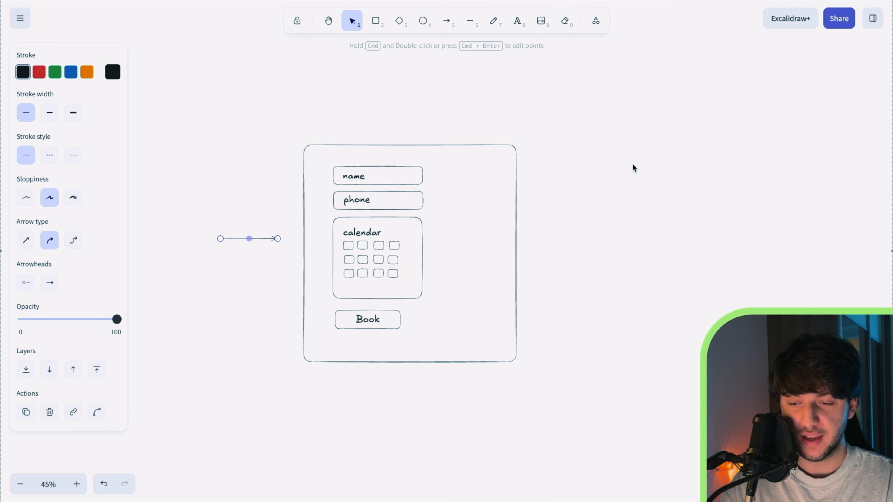
pyautogui.click(656, 172)
pyautogui.click(517, 20)
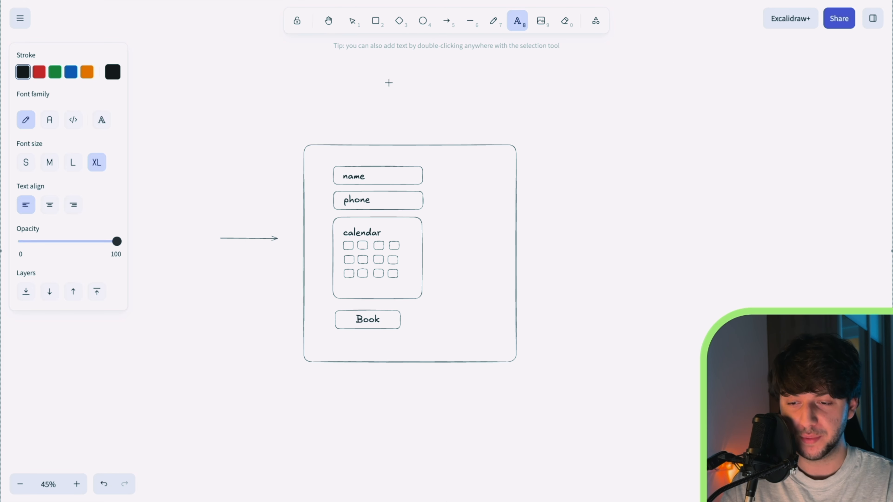
pyautogui.click(179, 228)
pyautogui.write('User')
pyautogui.click(234, 226)
pyautogui.click(193, 233)
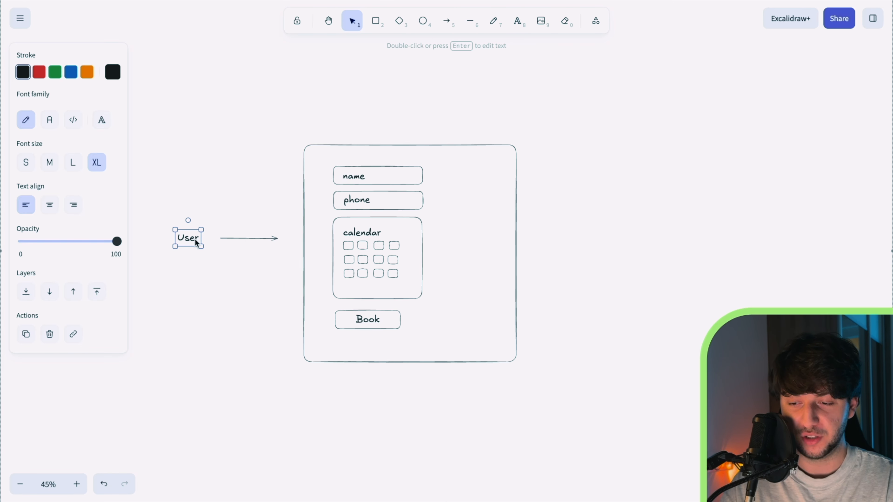
pyautogui.click(245, 238)
# Duplicate the incoming arrow and place the copy on the frame's right side as an outgoing arrow
pyautogui.press('super+d')
pyautogui.moveTo(259, 241); pyautogui.dragTo(573, 240)
pyautogui.click(594, 216)
pyautogui.hscroll(2, 594, 216)
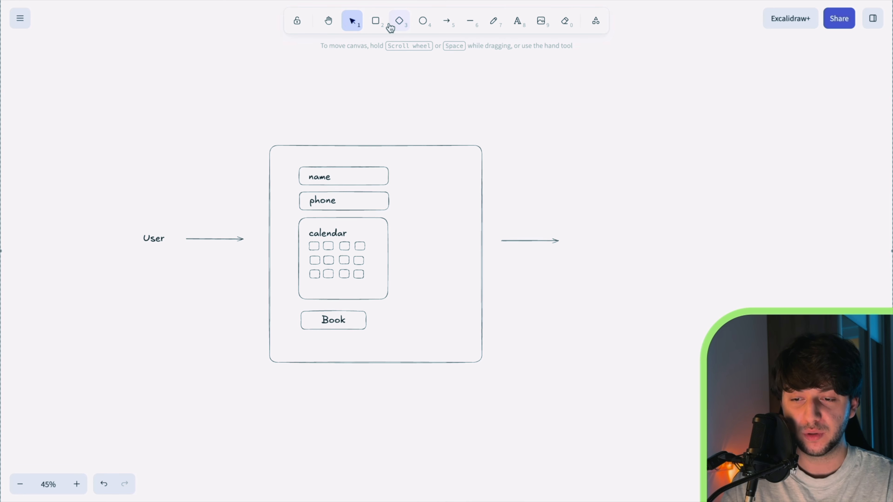
pyautogui.click(399, 21)
pyautogui.click(517, 22)
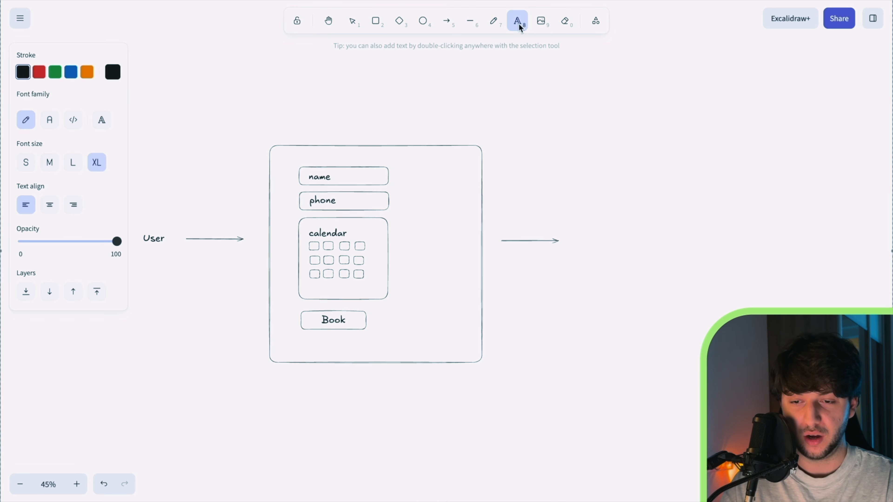
pyautogui.press('v')
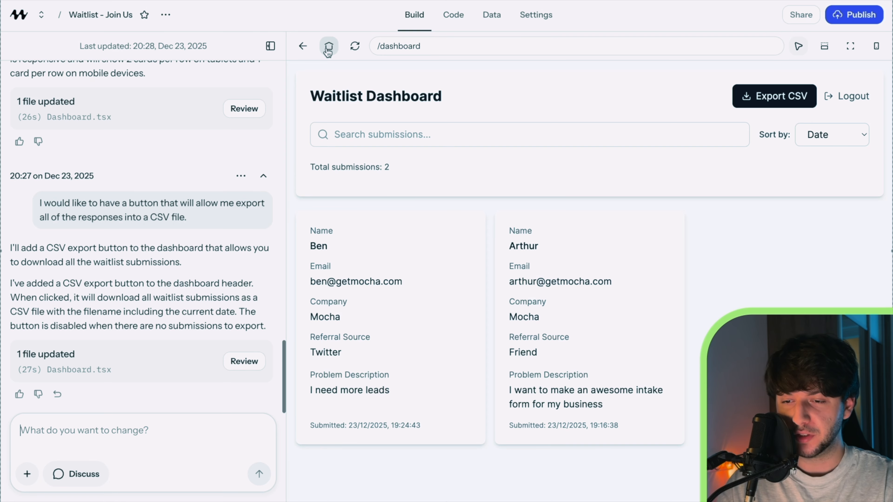
# Start a new Mocha app from the pasted SmileCare Dental clinic booking description
pyautogui.click(328, 49)
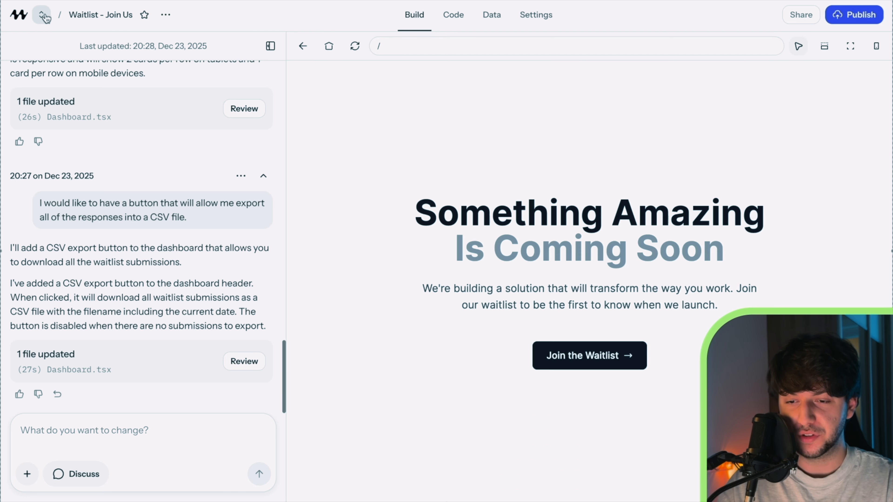
pyautogui.click(24, 19)
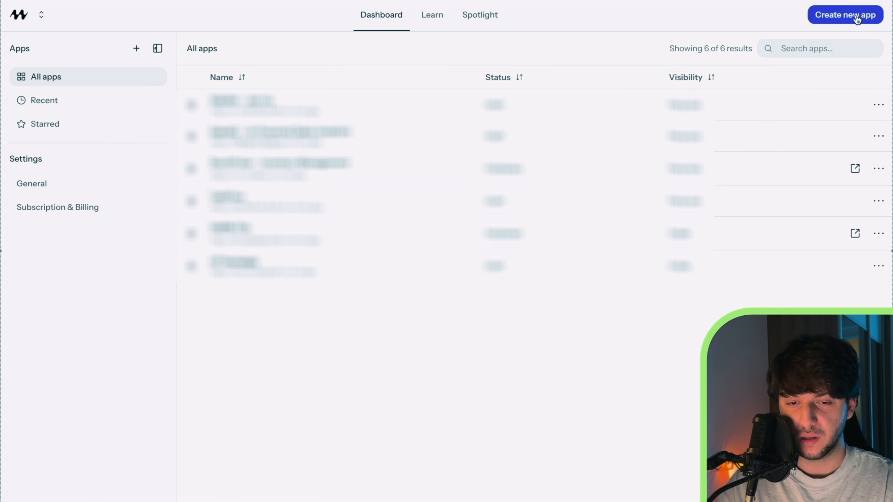
pyautogui.click(865, 19)
pyautogui.click(325, 217)
pyautogui.press('super+v')
pyautogui.click(596, 269)
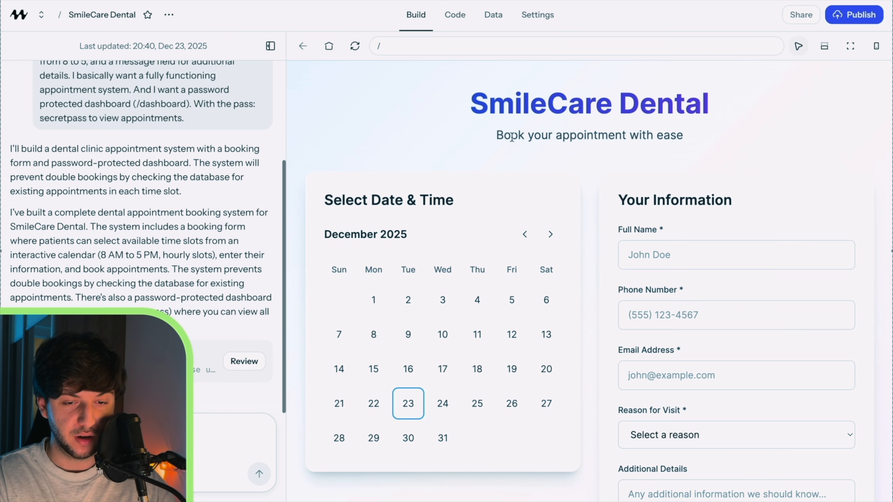
# In the full-screen preview, pick 26 December and enter the patient's name, phone and e-mail
pyautogui.click(850, 47)
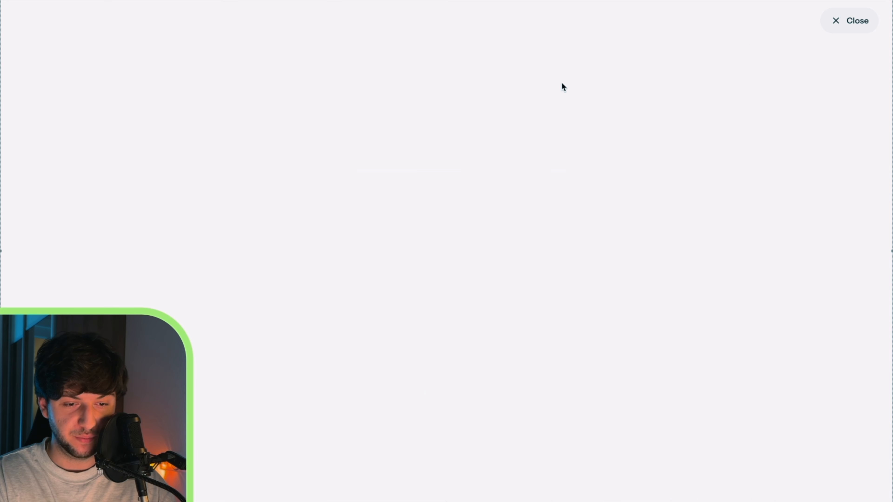
pyautogui.scroll(-1, 325, 85)
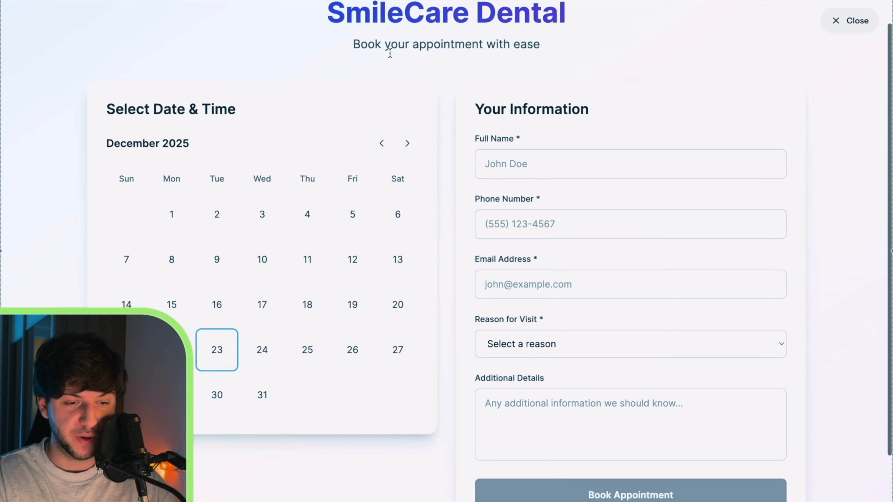
pyautogui.click(352, 350)
pyautogui.click(562, 164)
# Choose Cleaning at 12:00 PM, submit the booking, and return to the editor chat
pyautogui.click(557, 351)
pyautogui.click(555, 385)
pyautogui.scroll(-2, 555, 385)
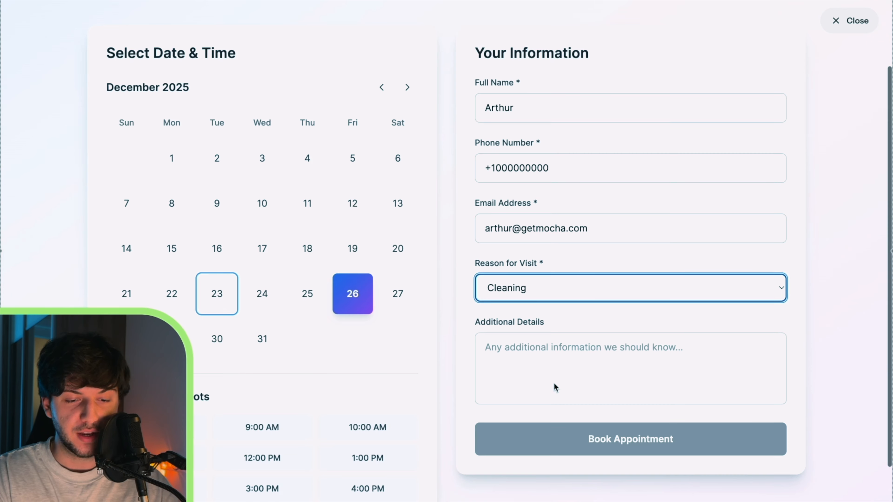
pyautogui.scroll(-1, 401, 371)
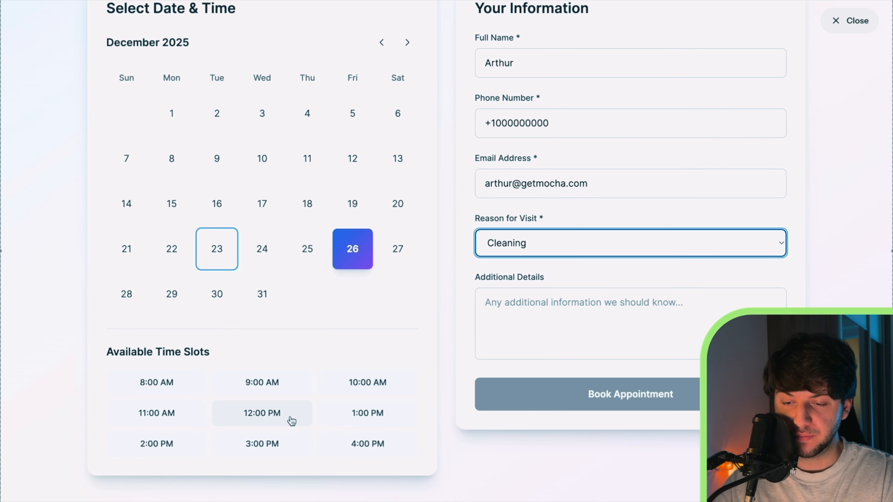
pyautogui.click(297, 423)
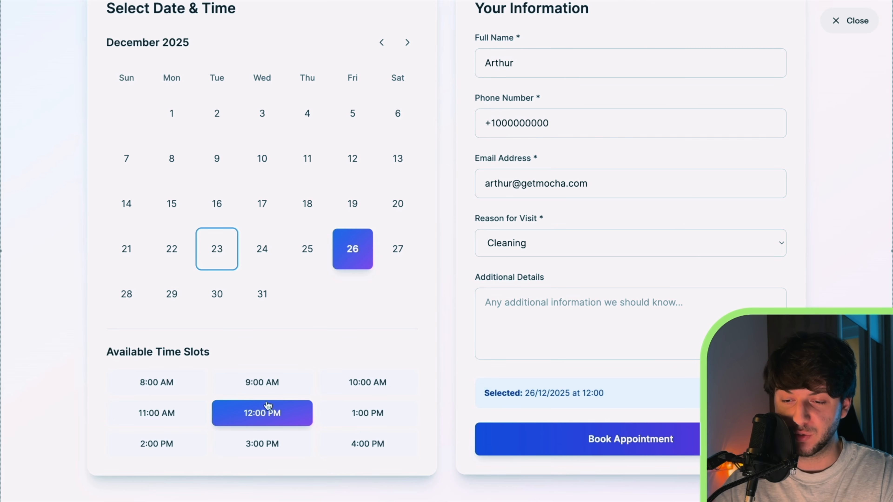
pyautogui.click(553, 444)
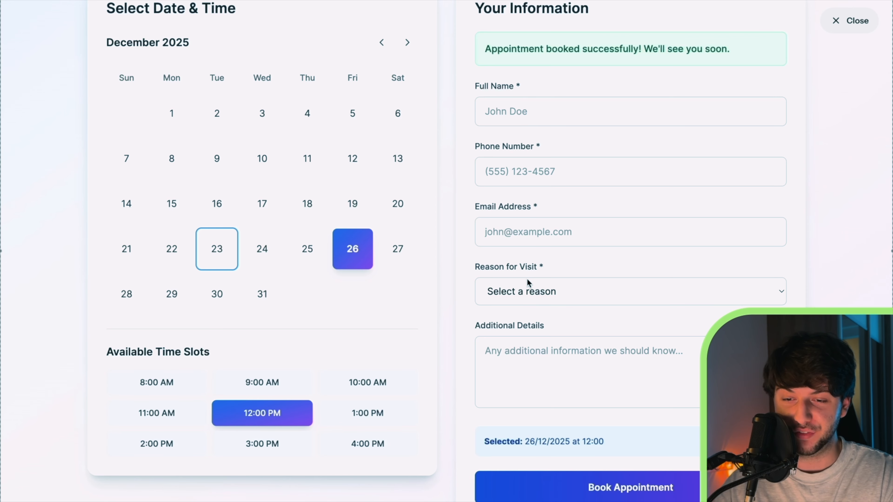
pyautogui.scroll(4, 526, 279)
pyautogui.click(849, 20)
pyautogui.click(174, 410)
# Ask Mocha to redirect to the /thankyou page once an appointment is booked
pyautogui.write('o')
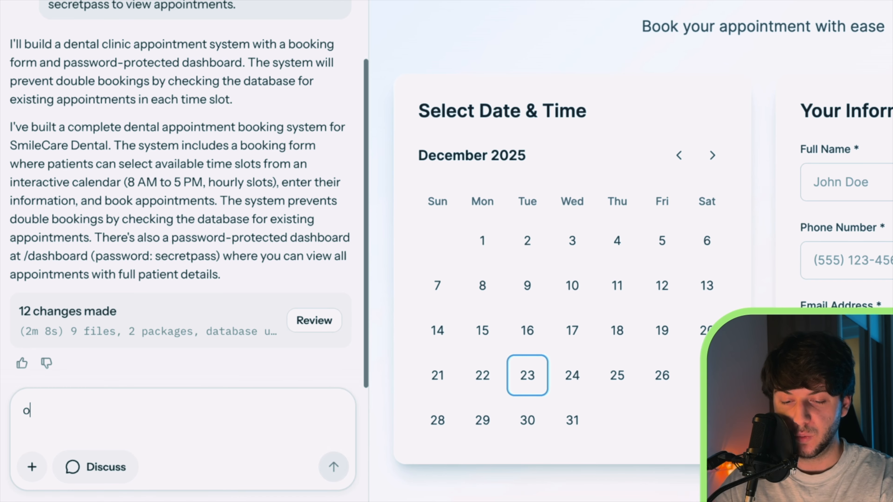
pyautogui.write('nce appointment')
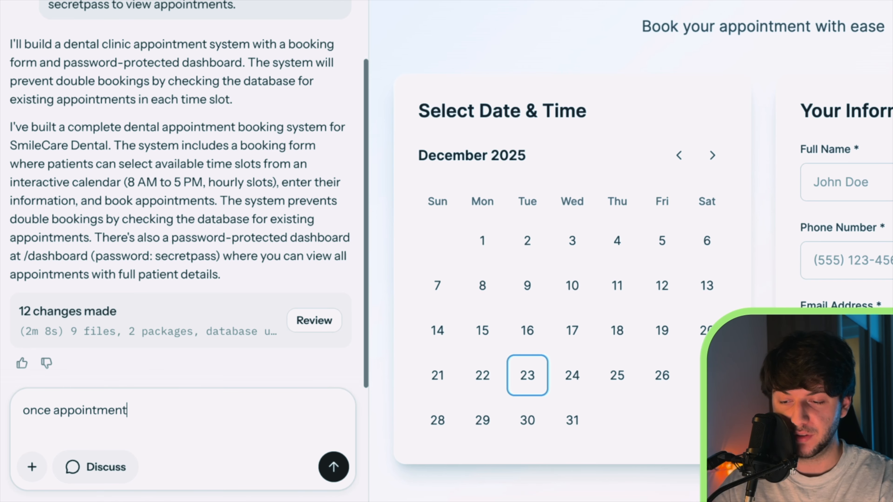
pyautogui.write(' is booked redirect to /')
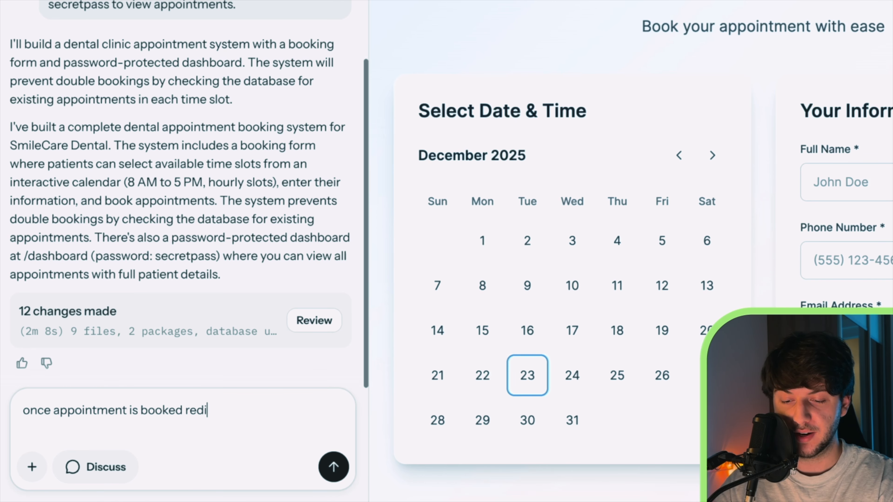
pyautogui.write('than')
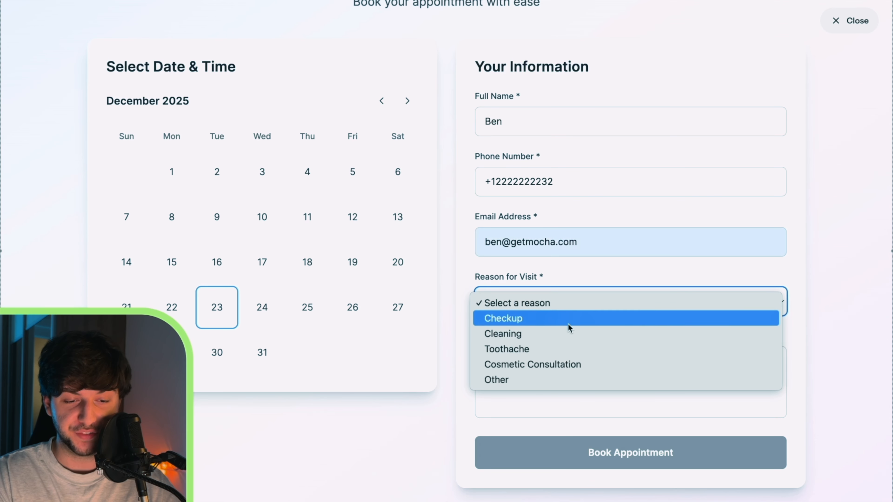
# Book a Checkup on 26 December at 2:00 PM noting 'I need it really bad', then review the confirmation
pyautogui.click(570, 318)
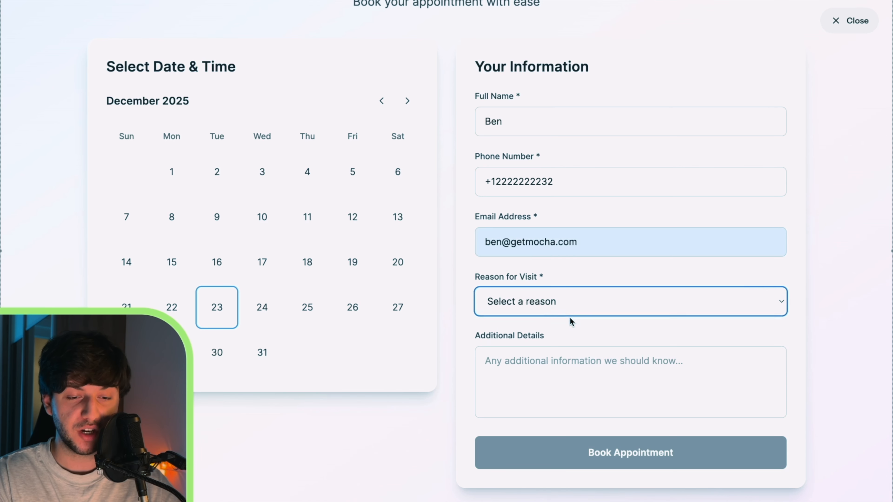
pyautogui.click(603, 388)
pyautogui.write('I')
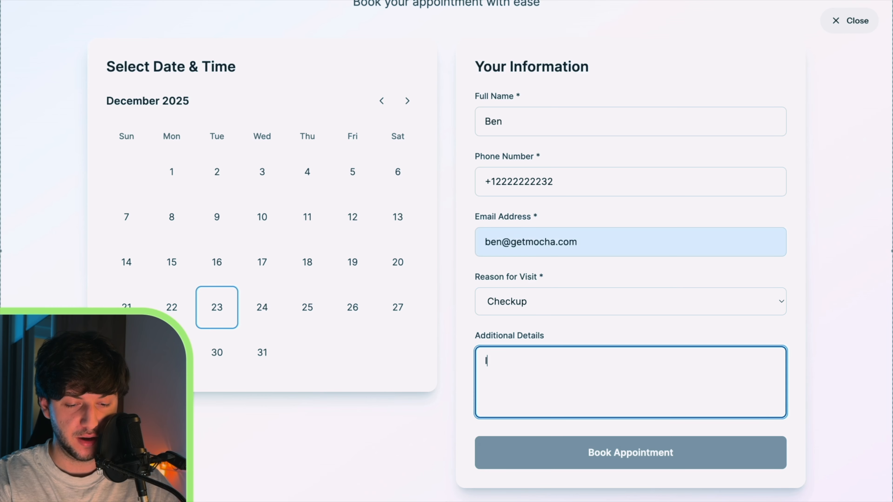
pyautogui.write(' need it really bad')
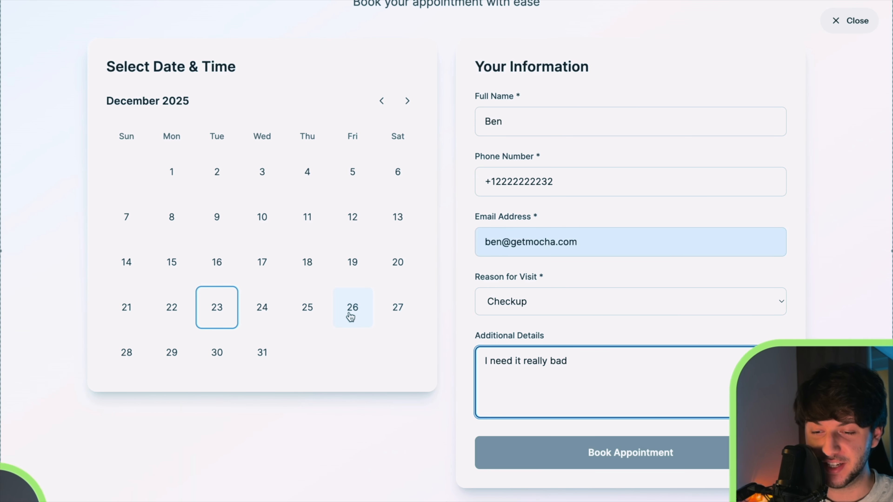
pyautogui.click(360, 318)
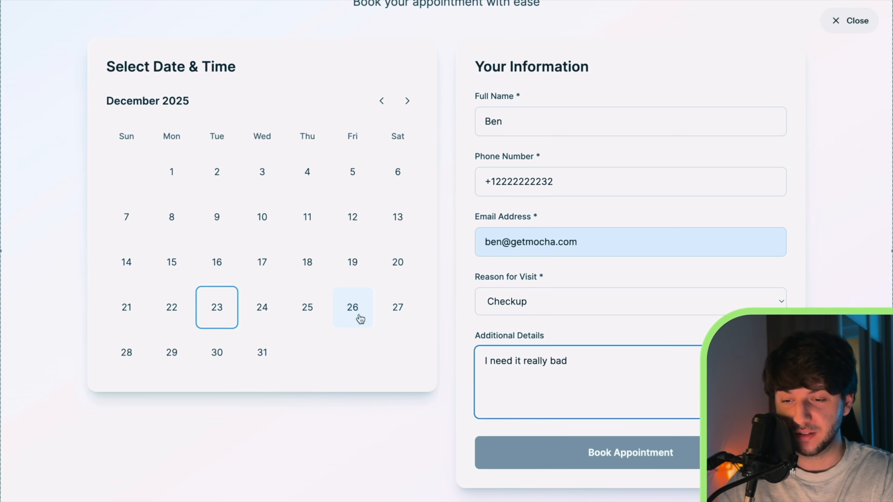
pyautogui.scroll(-1, 401, 331)
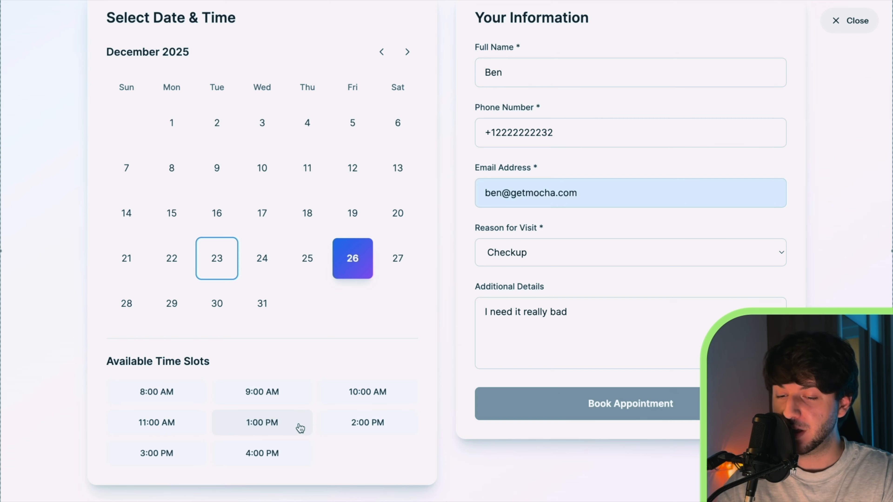
pyautogui.click(352, 429)
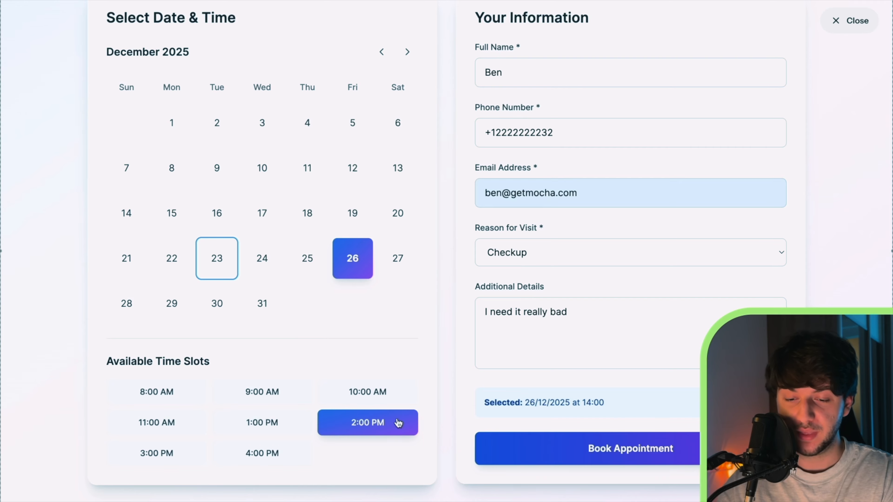
pyautogui.click(661, 444)
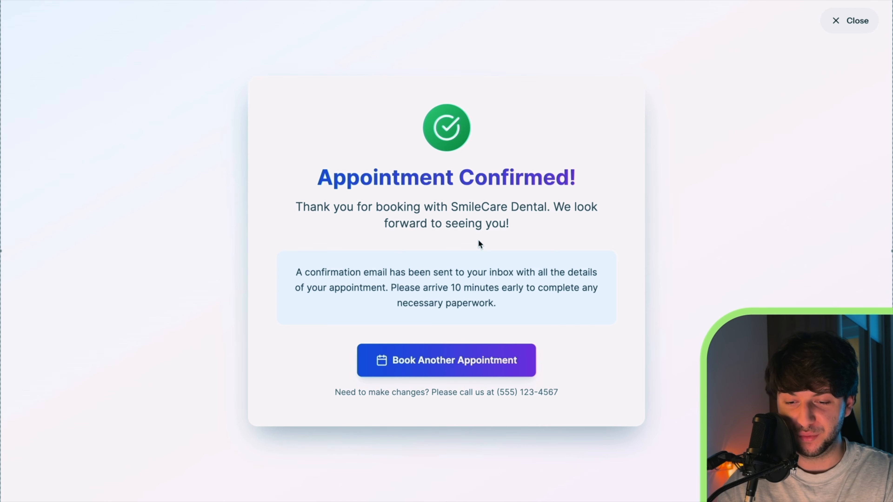
pyautogui.moveTo(559, 393); pyautogui.dragTo(465, 395)
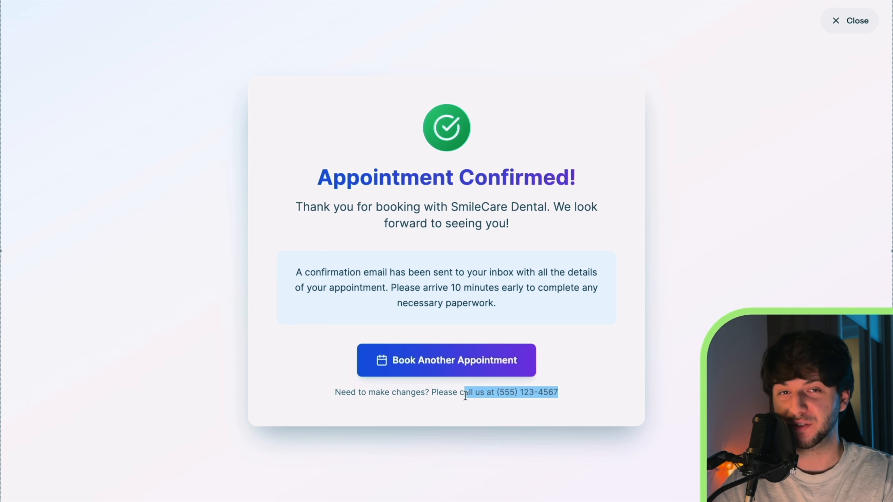
pyautogui.click(852, 21)
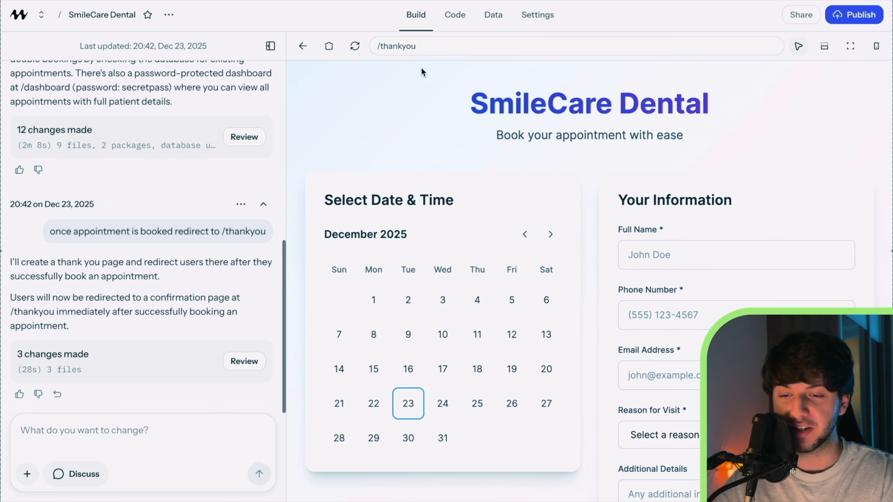
# Open /dashboard in the preview, log in with the dashboard password, and review both bookings
pyautogui.click(563, 49)
pyautogui.write('/da')
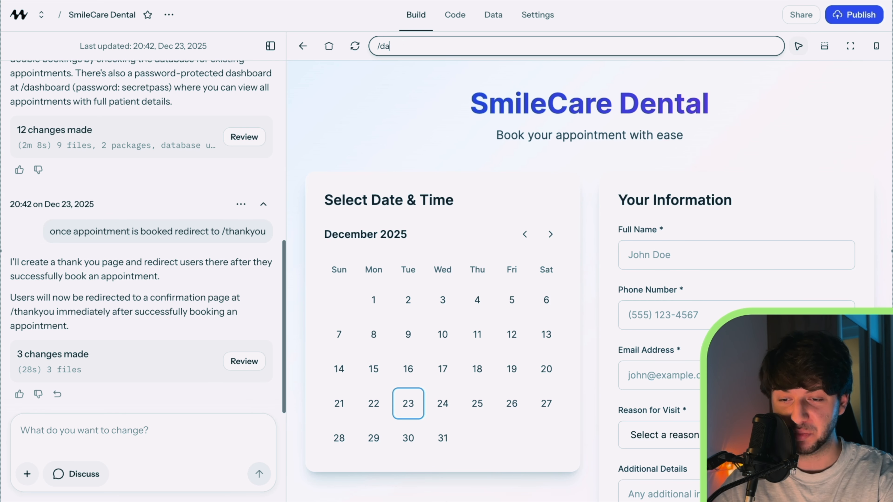
pyautogui.write('shboard')
pyautogui.press('Return')
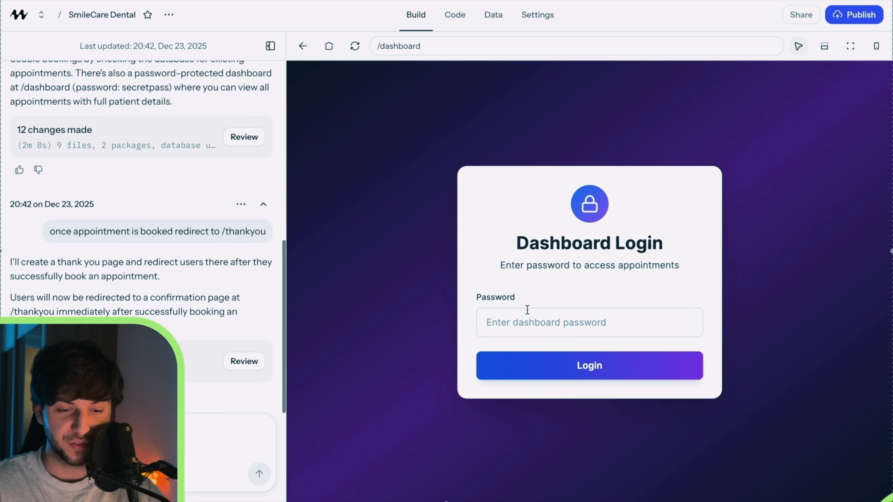
pyautogui.click(518, 322)
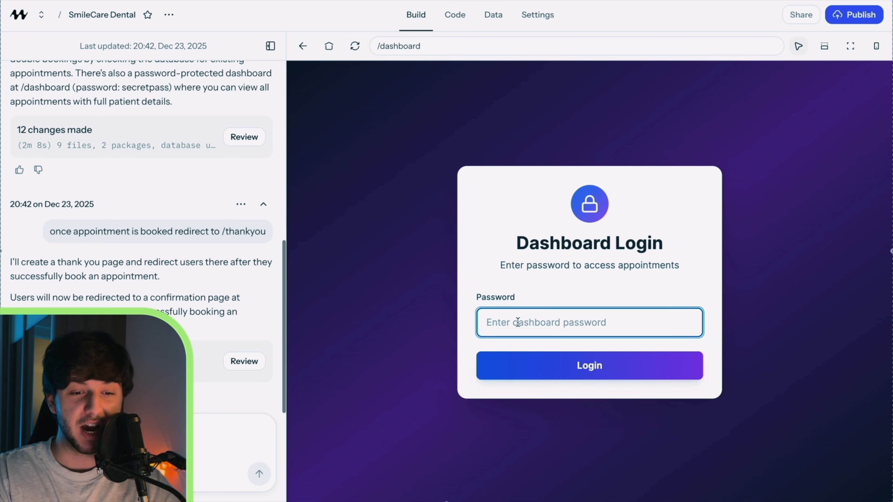
pyautogui.write('secret')
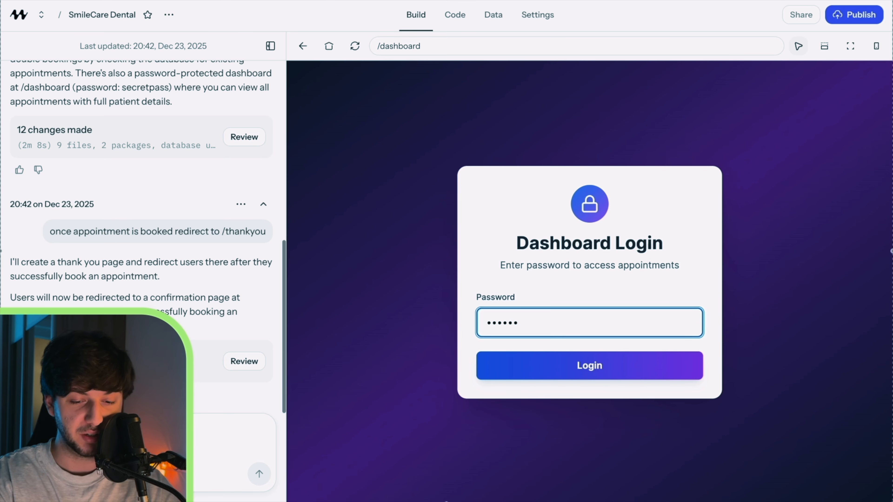
pyautogui.write('pass')
pyautogui.press('Return')
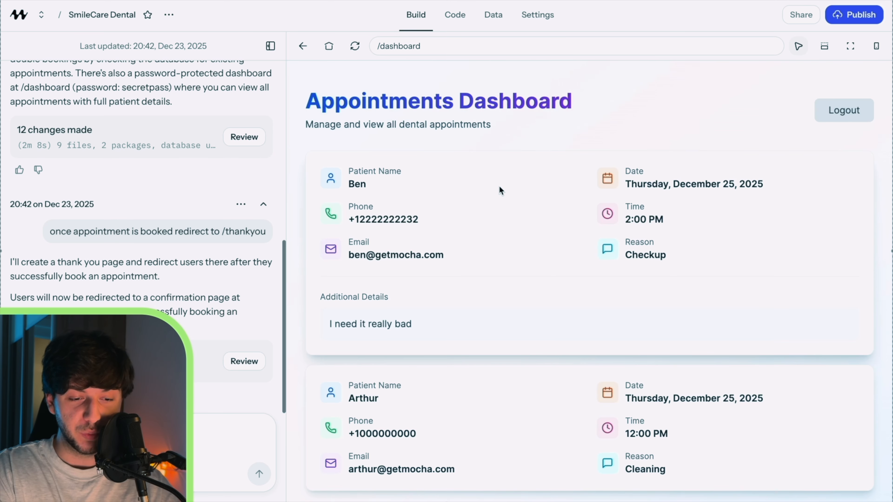
pyautogui.scroll(-1, 500, 187)
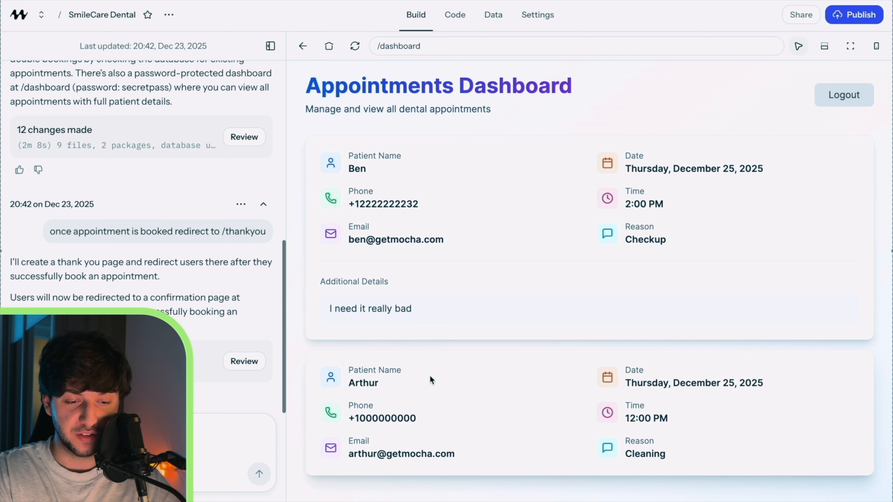
pyautogui.tripleClick(758, 384)
pyautogui.click(726, 429)
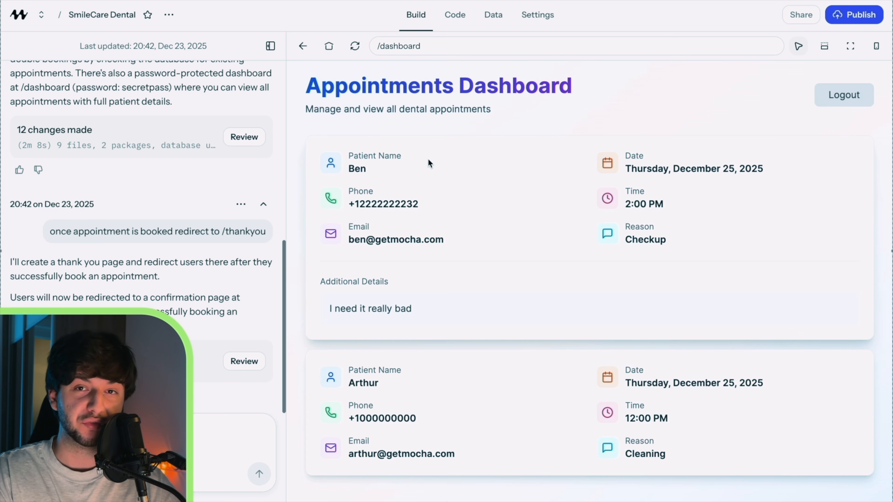
# Request the ability to change free times and weekdays directly from the dashboard
pyautogui.write('add the a')
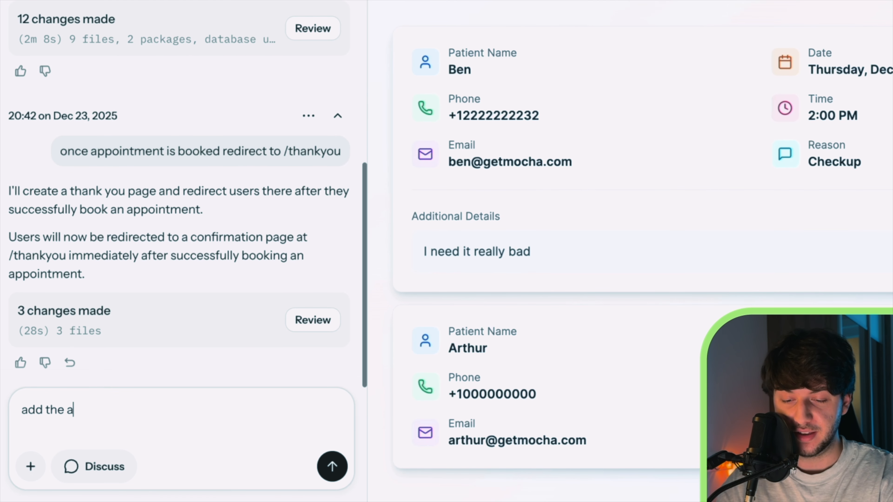
pyautogui.write('bility for me to')
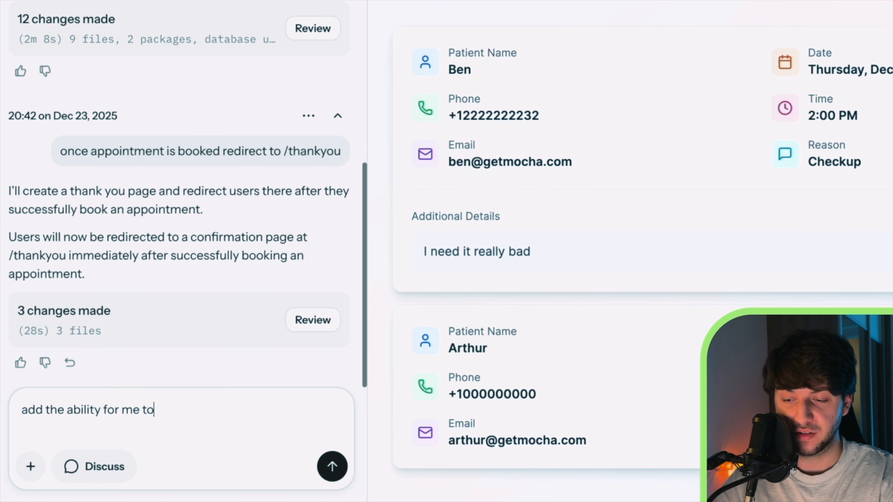
pyautogui.write(' change the f')
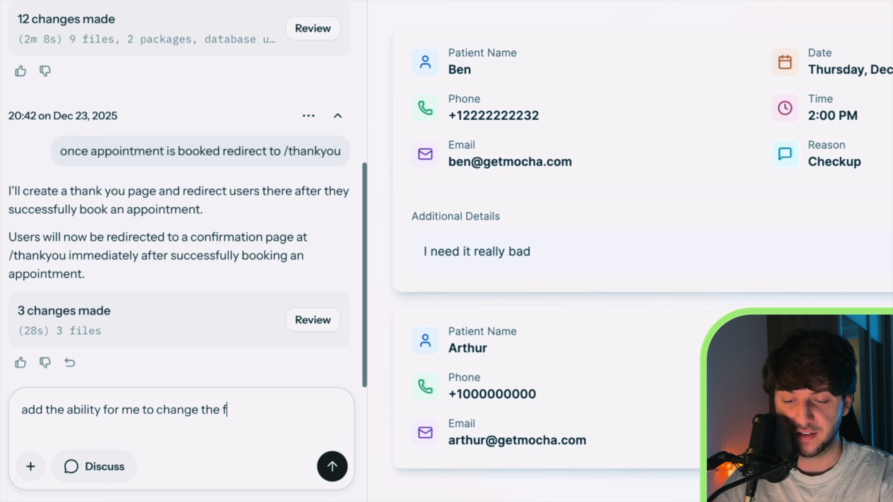
pyautogui.write('ree times an')
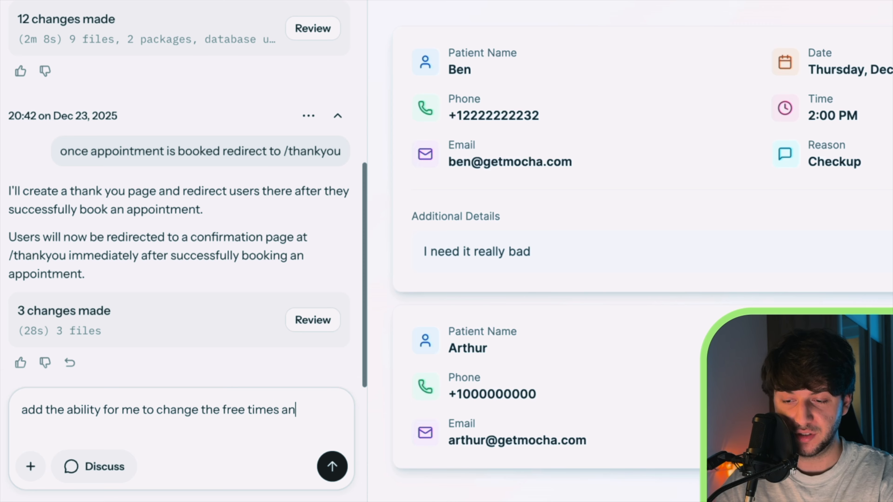
pyautogui.write('d days of the w')
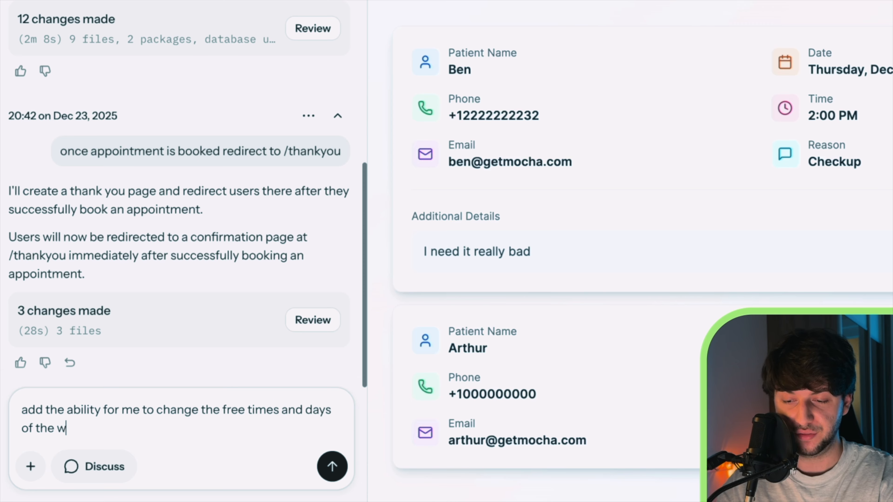
pyautogui.write('eek directly f')
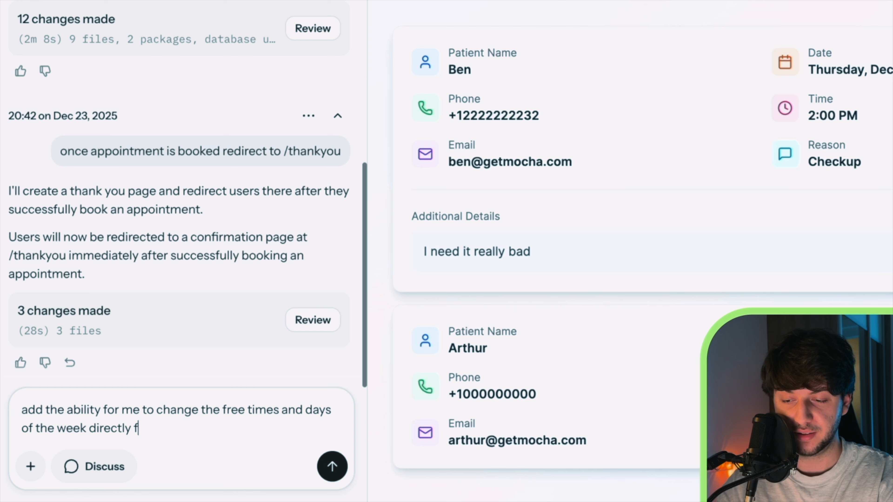
pyautogui.write('rom dashboard')
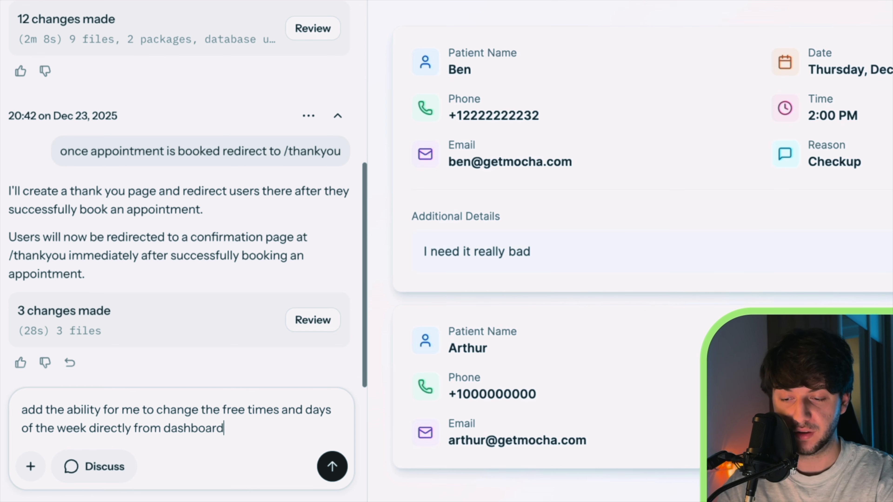
pyautogui.press('Return')
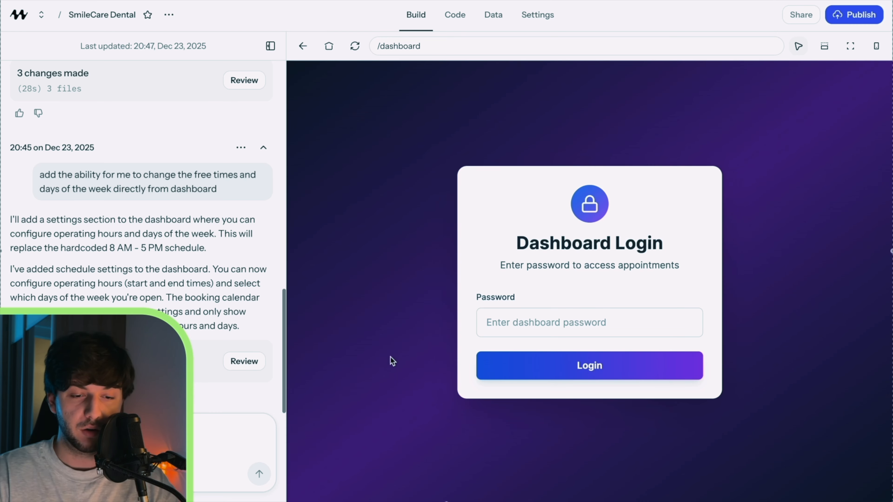
# Log into the dashboard and view Schedule Settings: 8:00 AM–5:00 PM, Monday to Friday
pyautogui.click(541, 321)
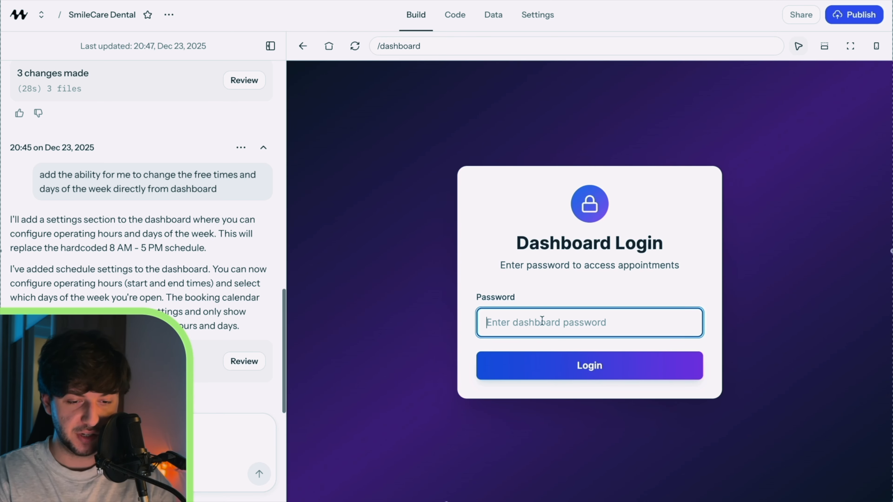
pyautogui.write('••••••••••')
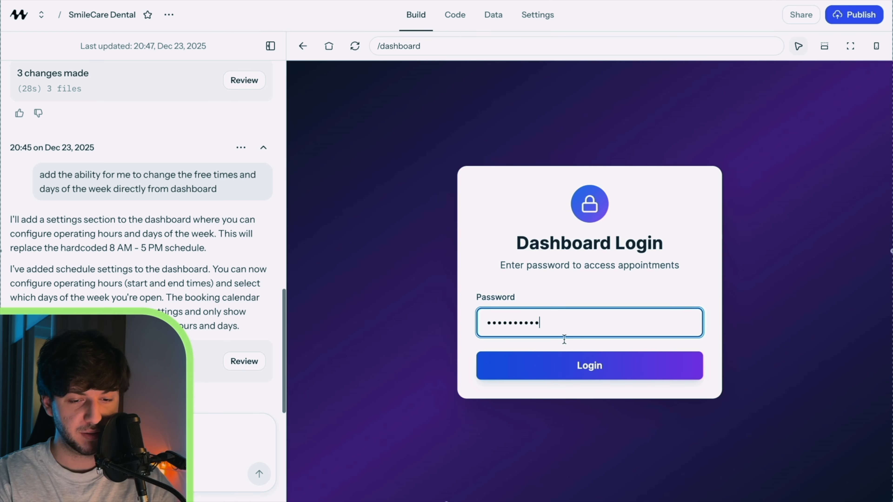
pyautogui.click(598, 375)
pyautogui.click(396, 191)
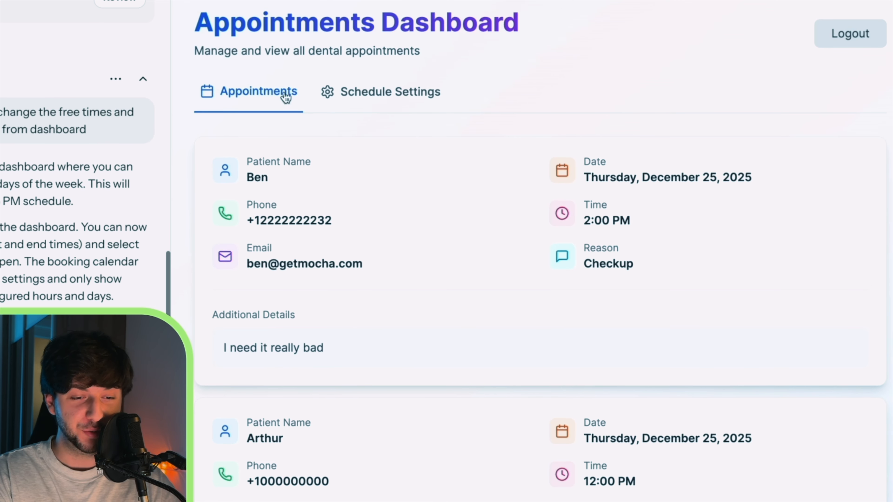
pyautogui.scroll(-2, 374, 123)
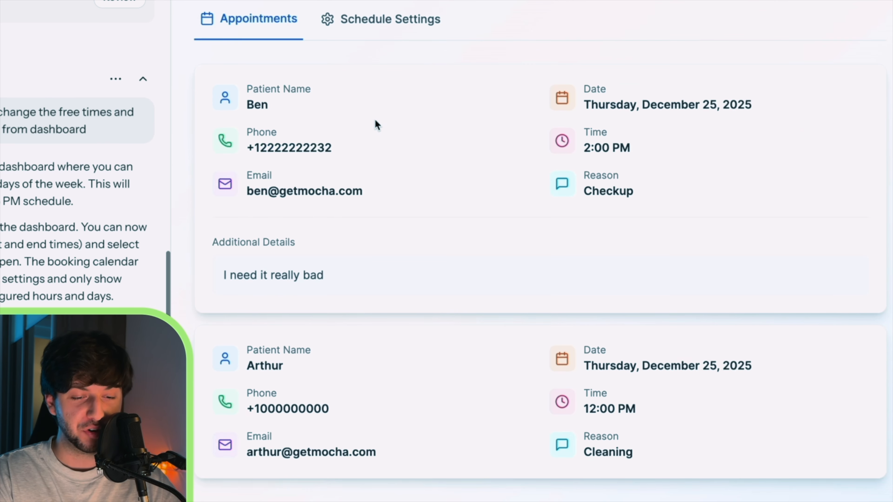
pyautogui.scroll(2, 375, 124)
pyautogui.click(406, 100)
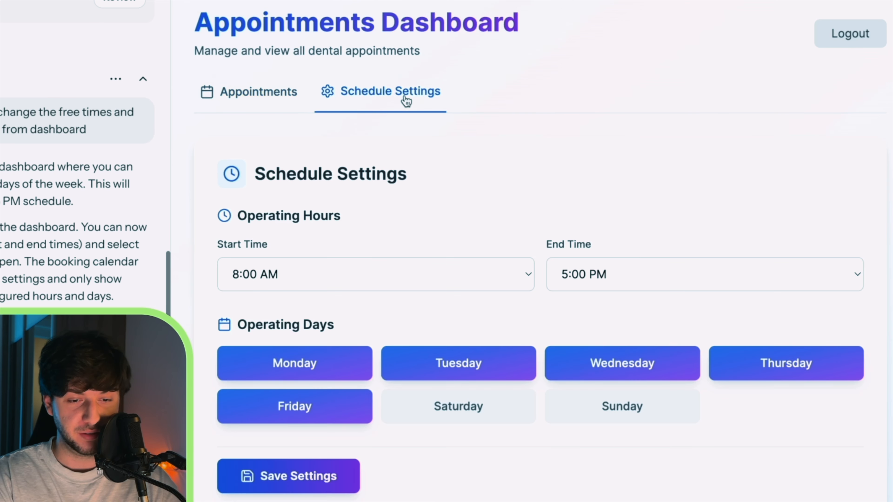
pyautogui.scroll(-1, 439, 211)
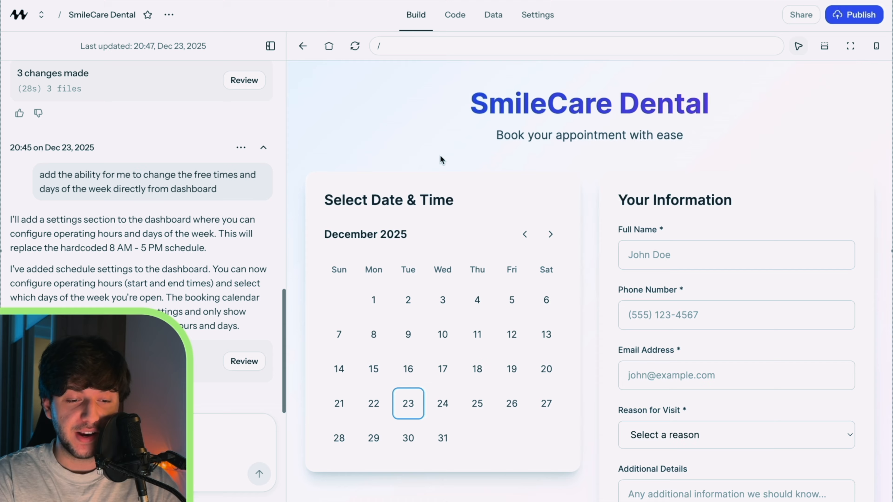
# Select 30 December 2025 and the 9:00 AM slot on the booking page
pyautogui.scroll(-2, 440, 154)
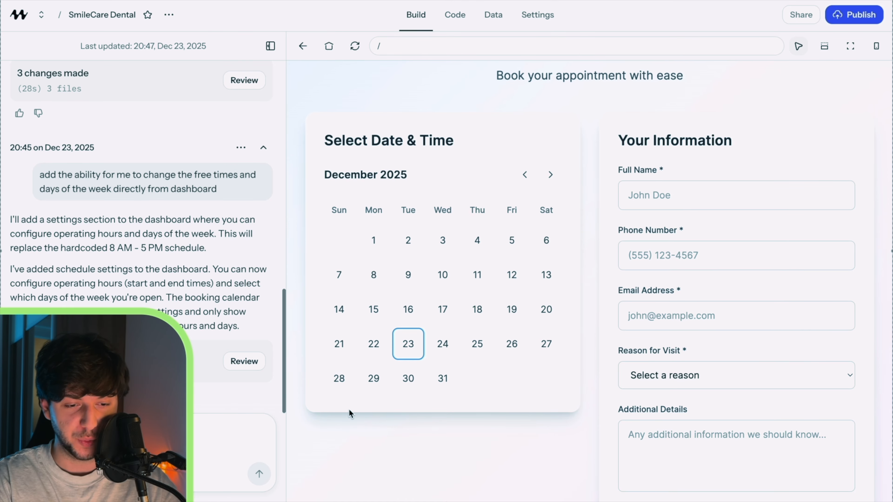
pyautogui.scroll(-1, 349, 409)
pyautogui.click(408, 363)
pyautogui.scroll(-3, 409, 375)
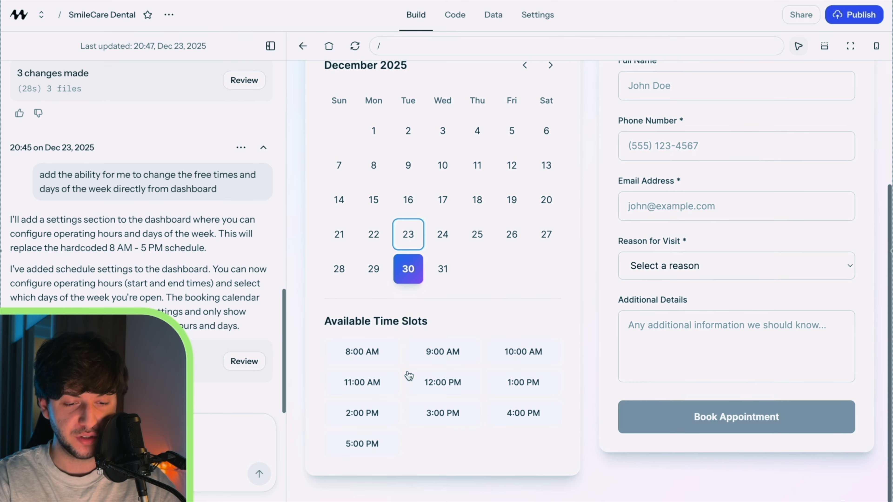
pyautogui.click(445, 353)
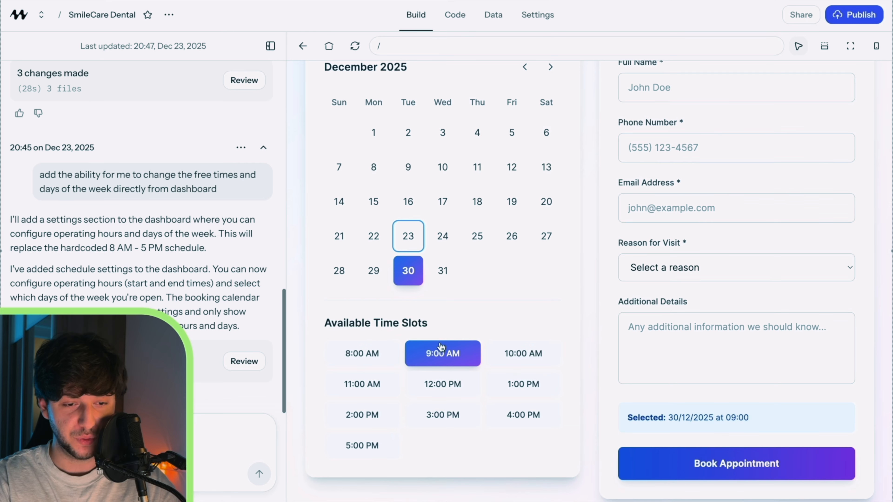
pyautogui.scroll(-1, 449, 355)
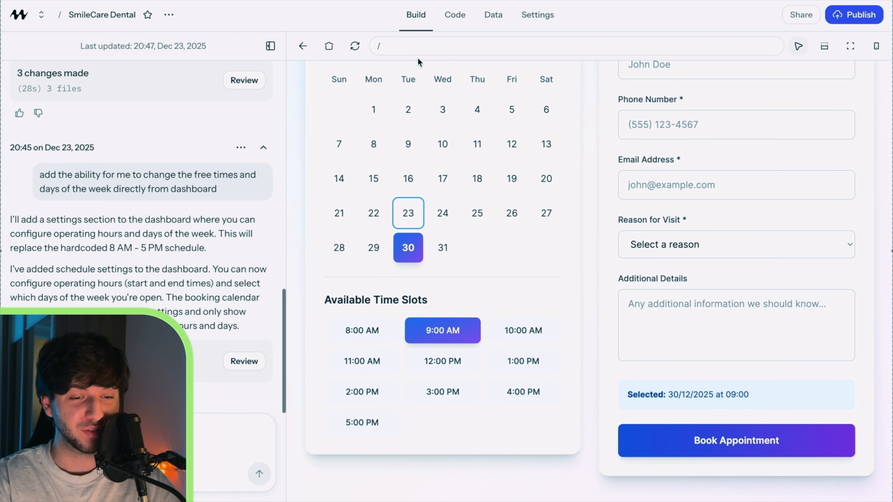